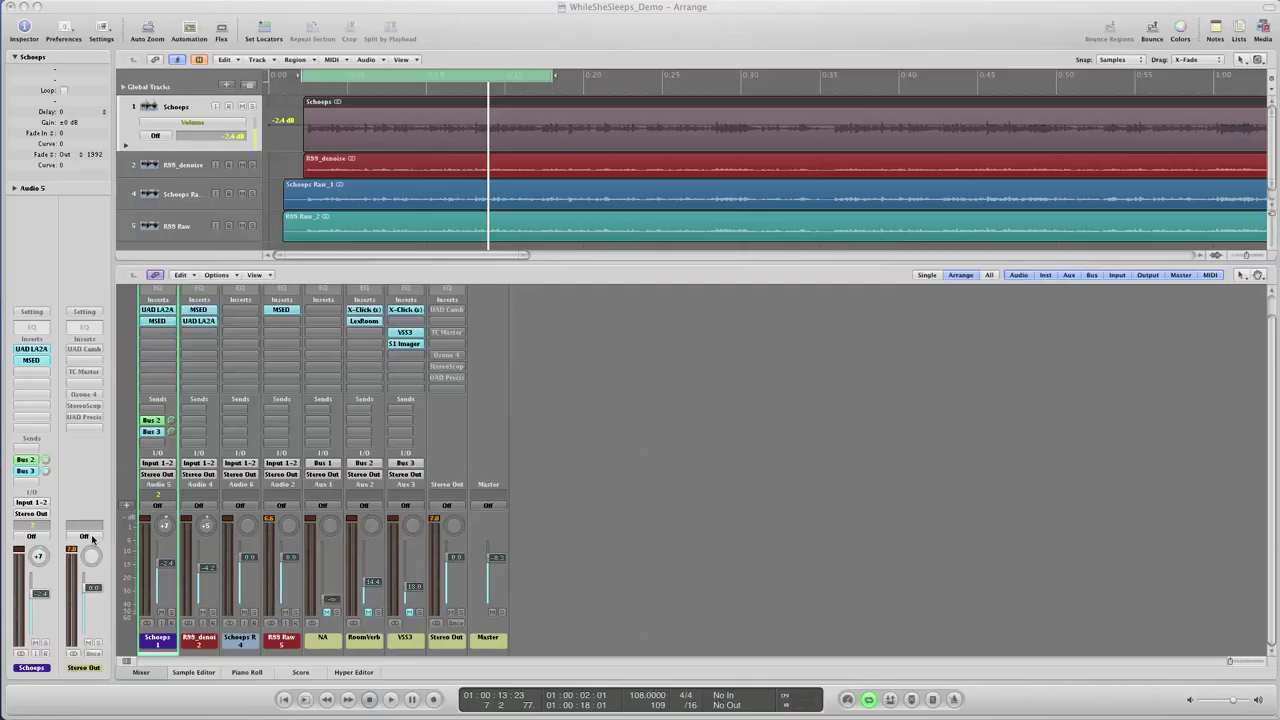
# Solo the Schoeps Raw track and play its dry recording from the start, then stop
pyautogui.click(136, 196)
pyautogui.click(254, 612)
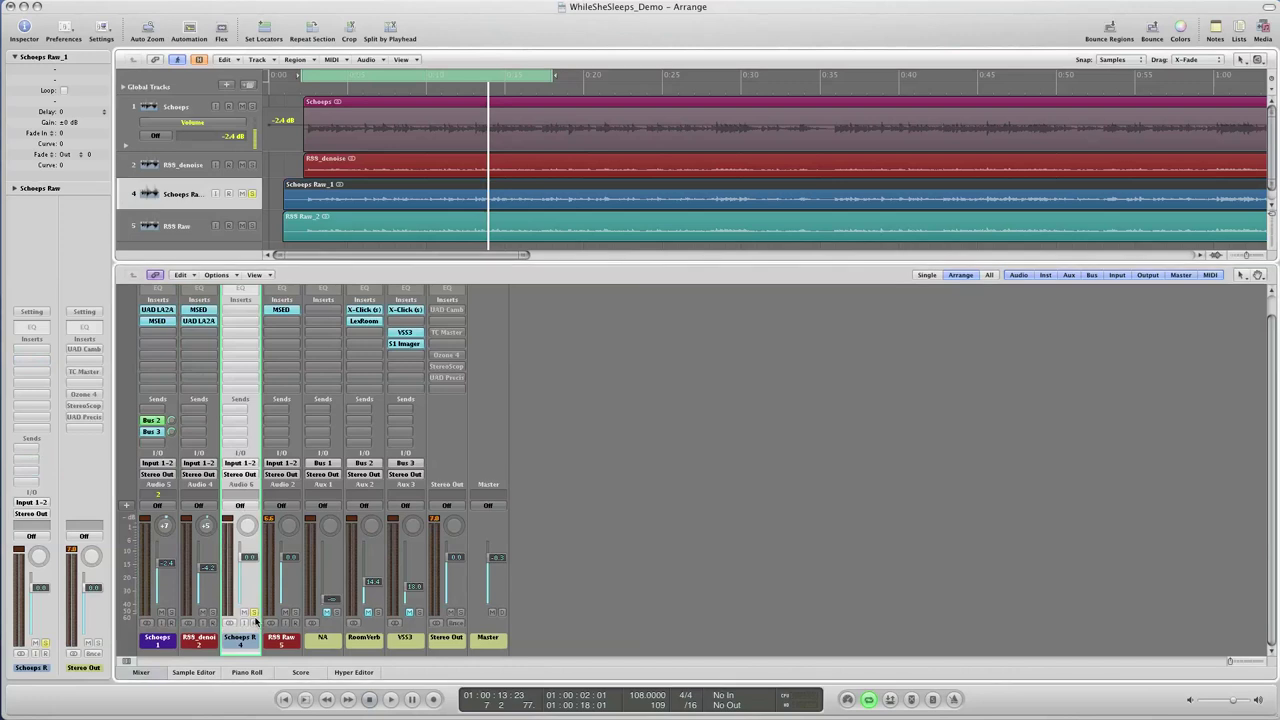
pyautogui.click(392, 700)
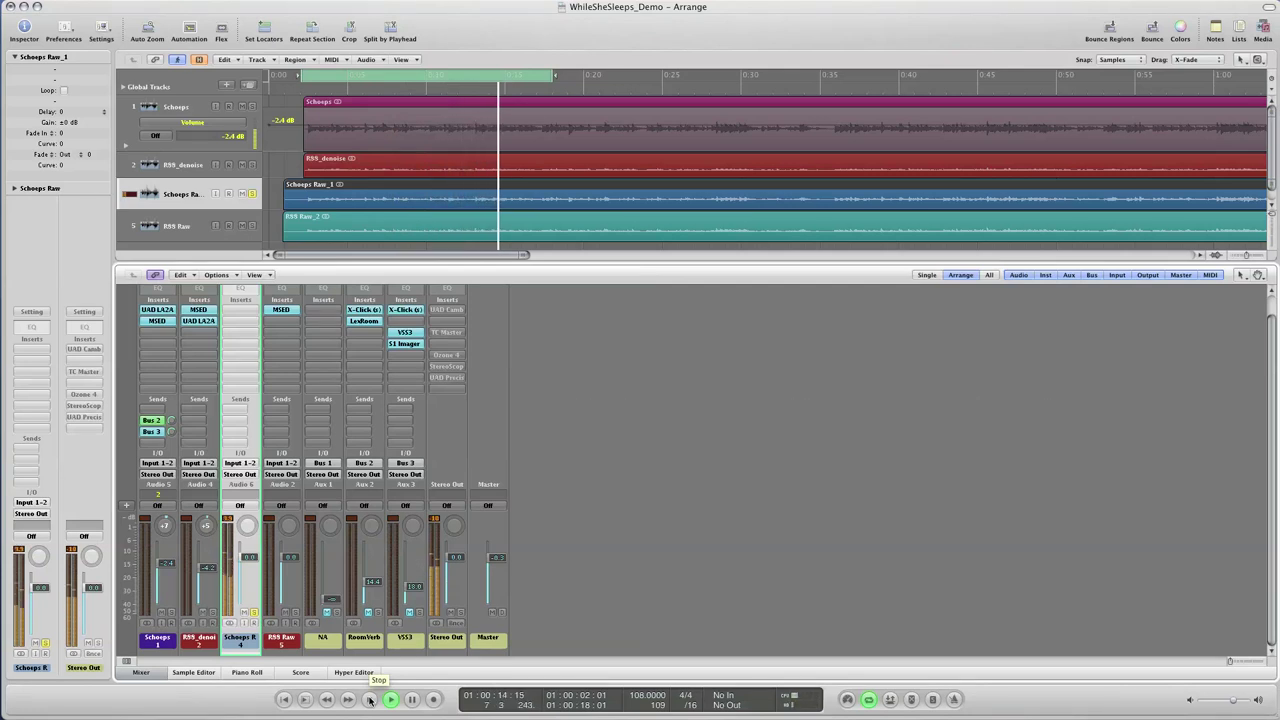
pyautogui.click(369, 700)
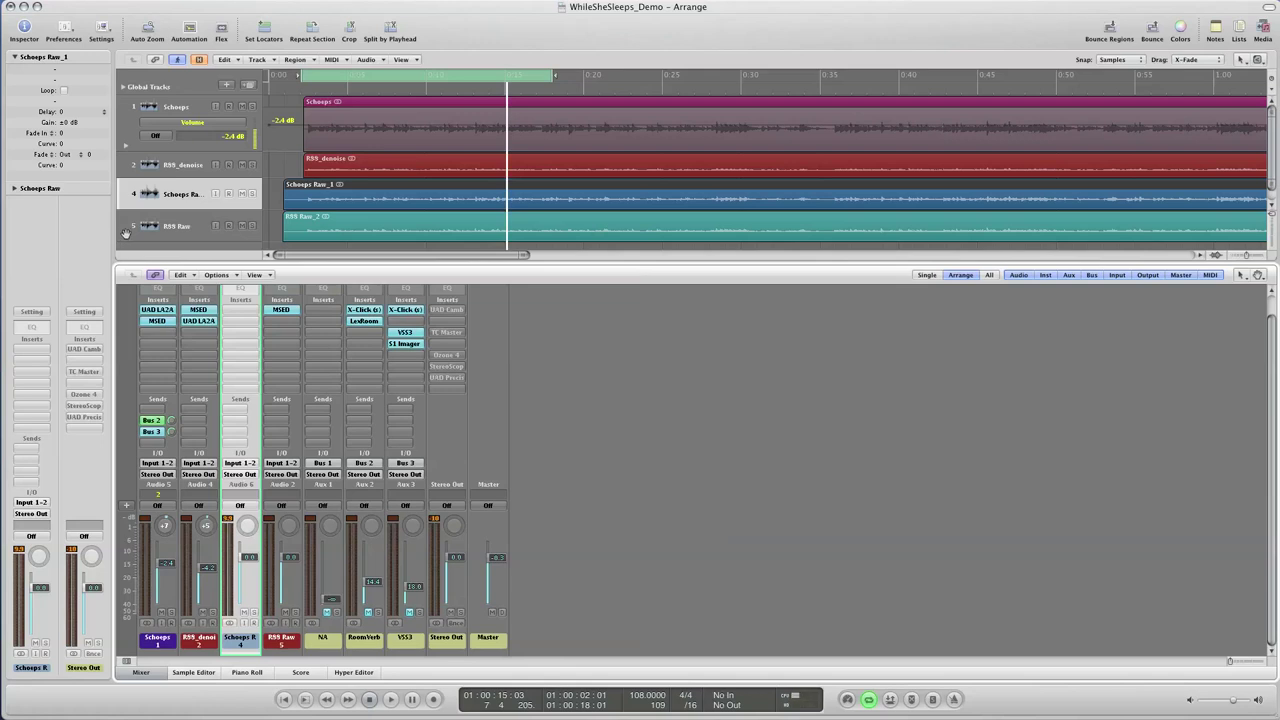
pyautogui.click(126, 232)
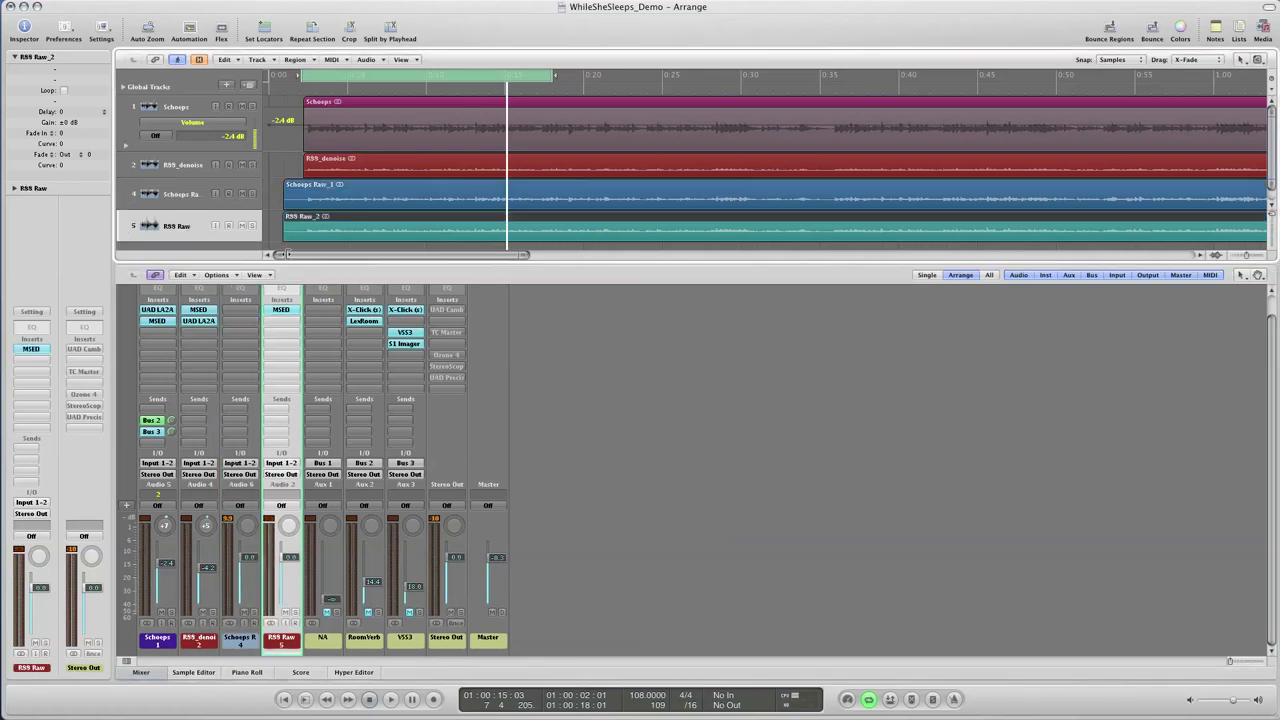
# Solo R99 Raw, audition it alone until stopped, then unsolo it
pyautogui.click(296, 613)
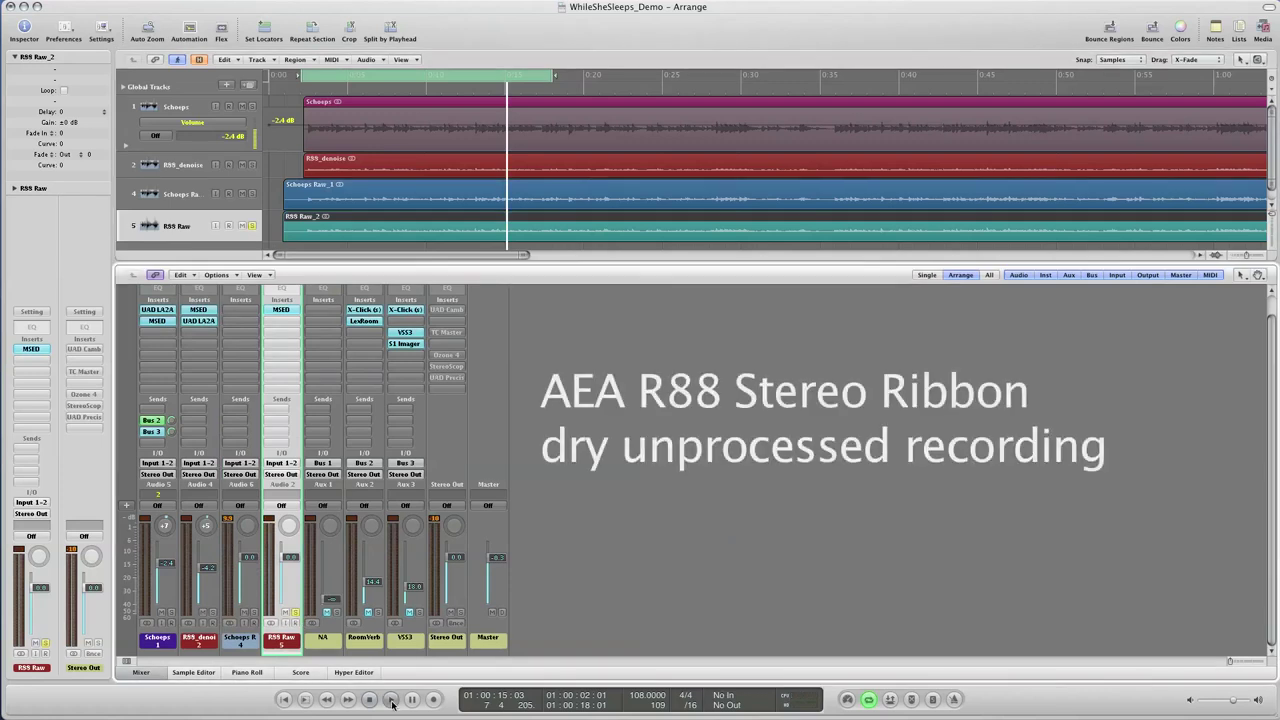
pyautogui.click(391, 699)
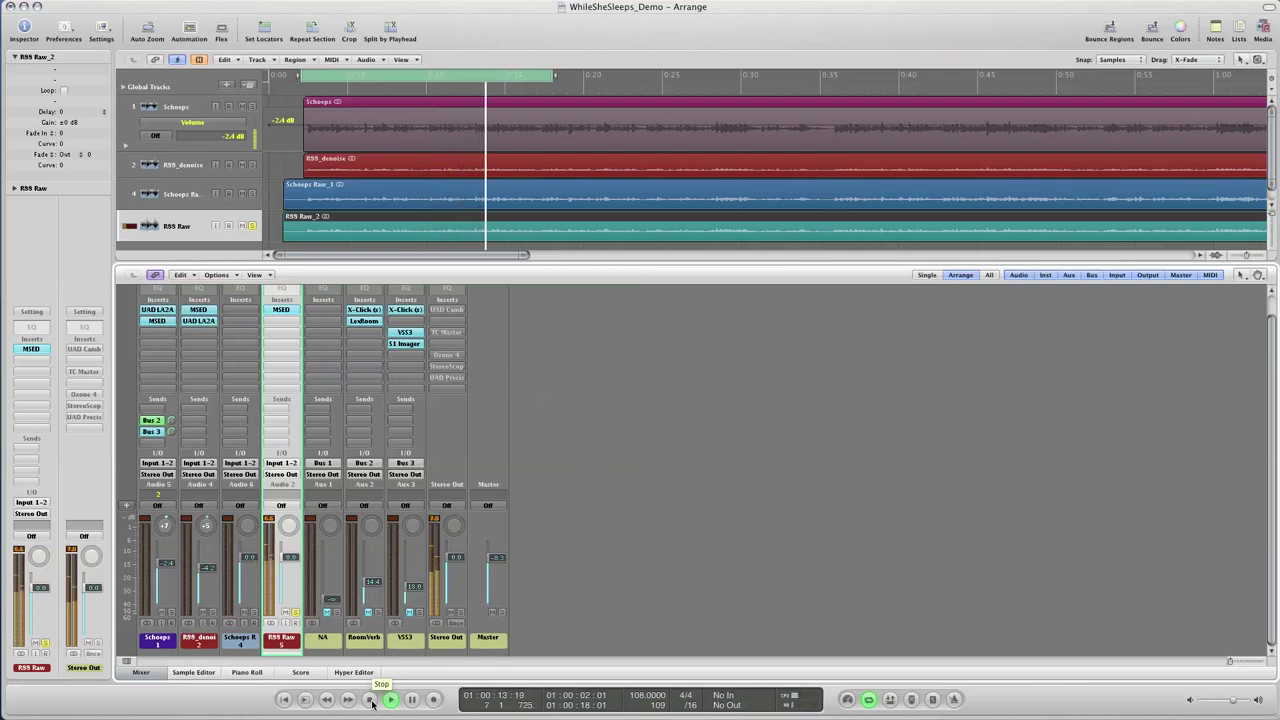
pyautogui.click(371, 700)
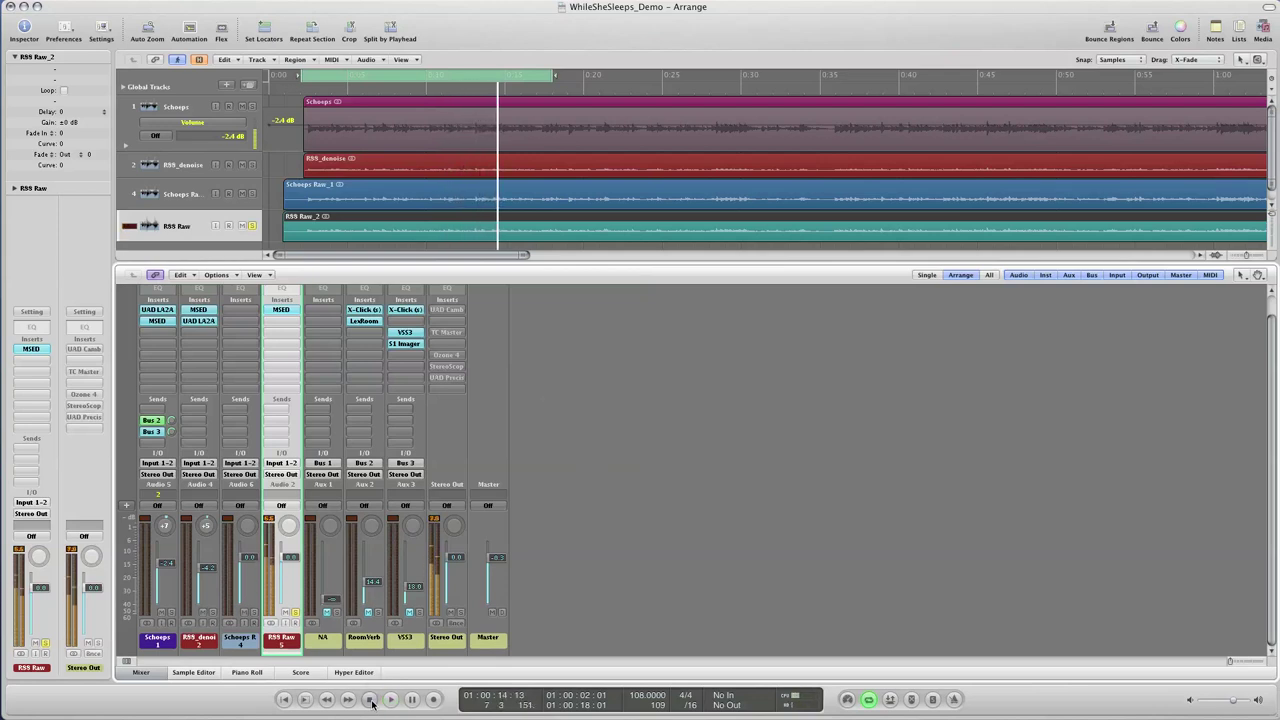
pyautogui.click(296, 613)
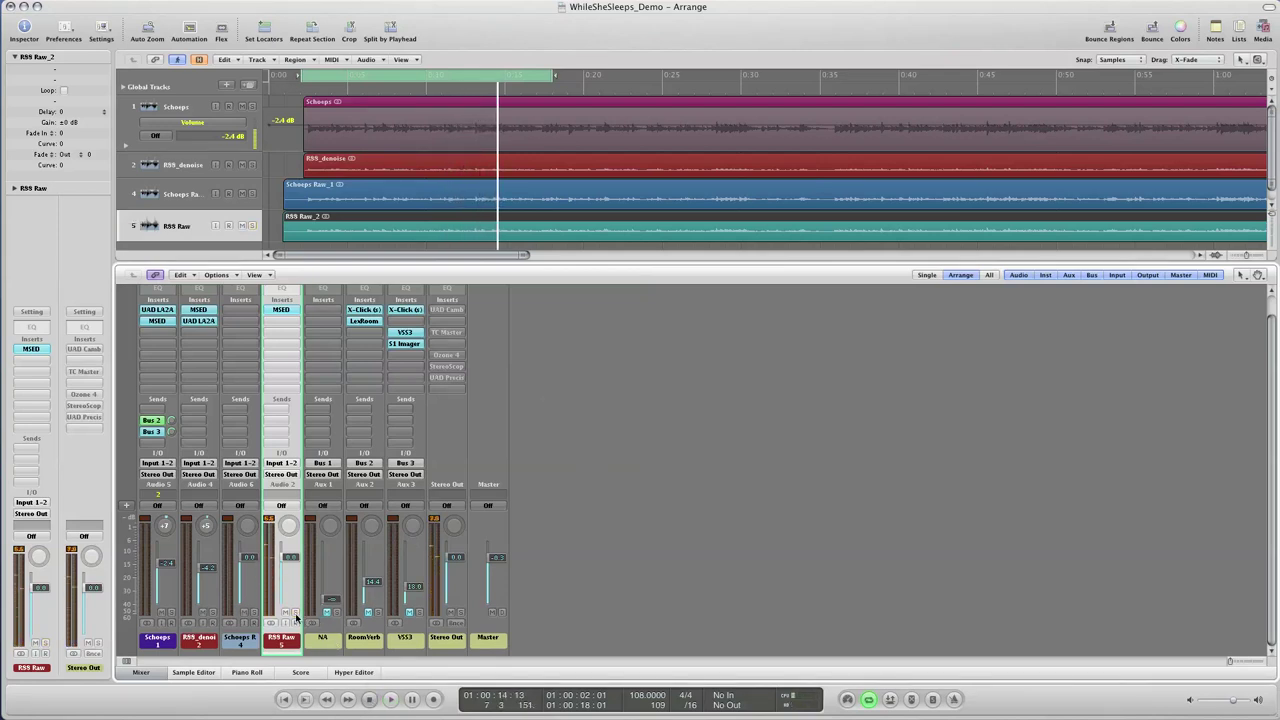
pyautogui.click(128, 128)
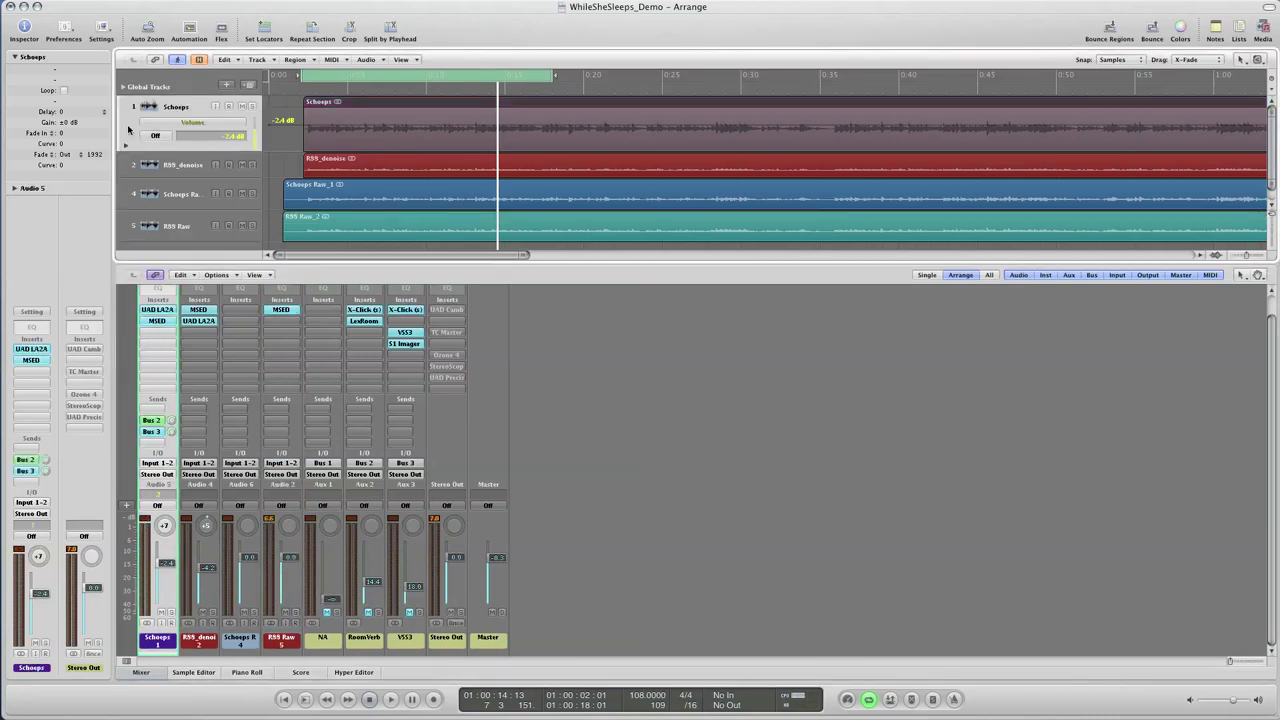
# Add R99_denoise to the Schoeps selection, solo both, and play the processed pair
pyautogui.keyDown('shift'); pyautogui.click(205, 638); pyautogui.keyUp('shift')
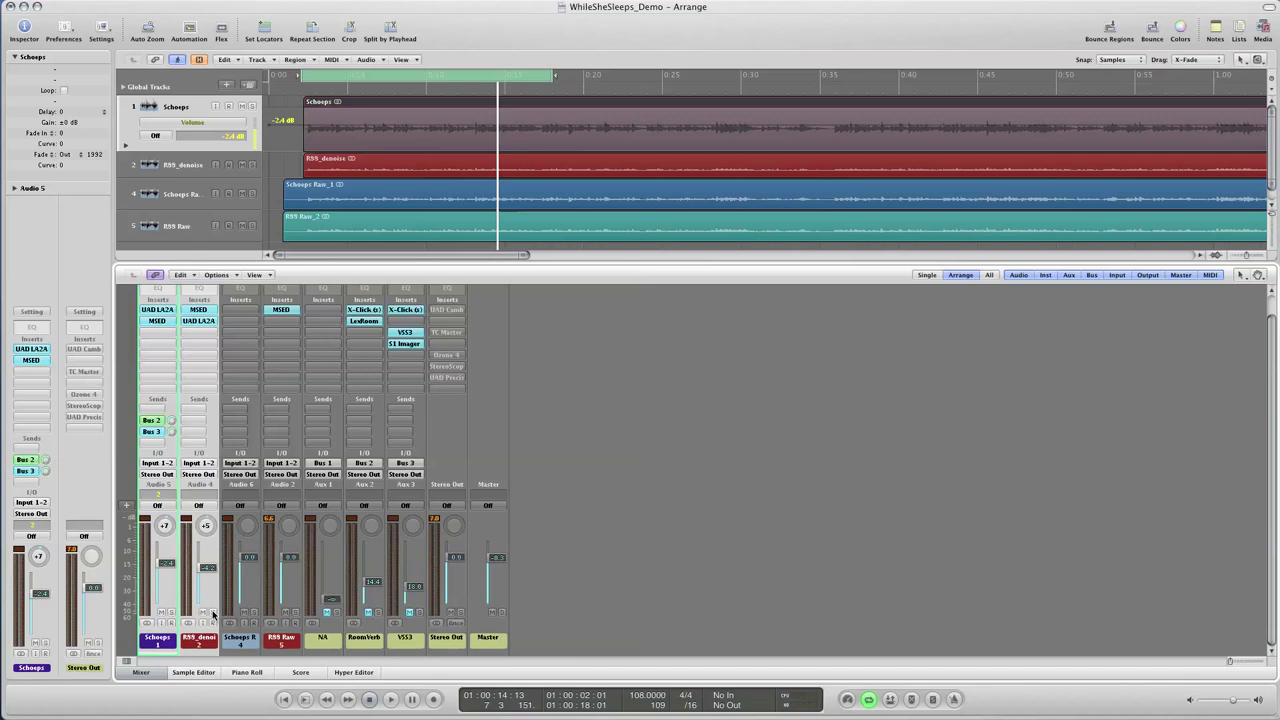
pyautogui.click(212, 613)
pyautogui.click(390, 700)
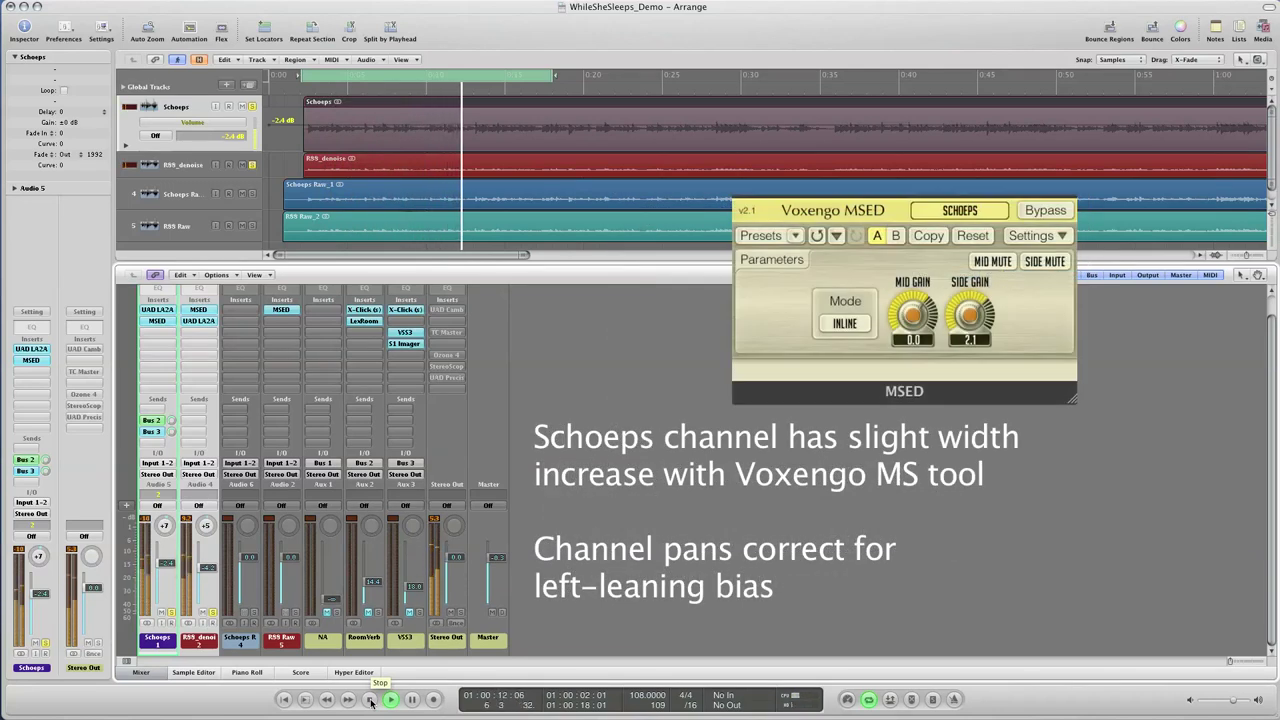
pyautogui.click(370, 702)
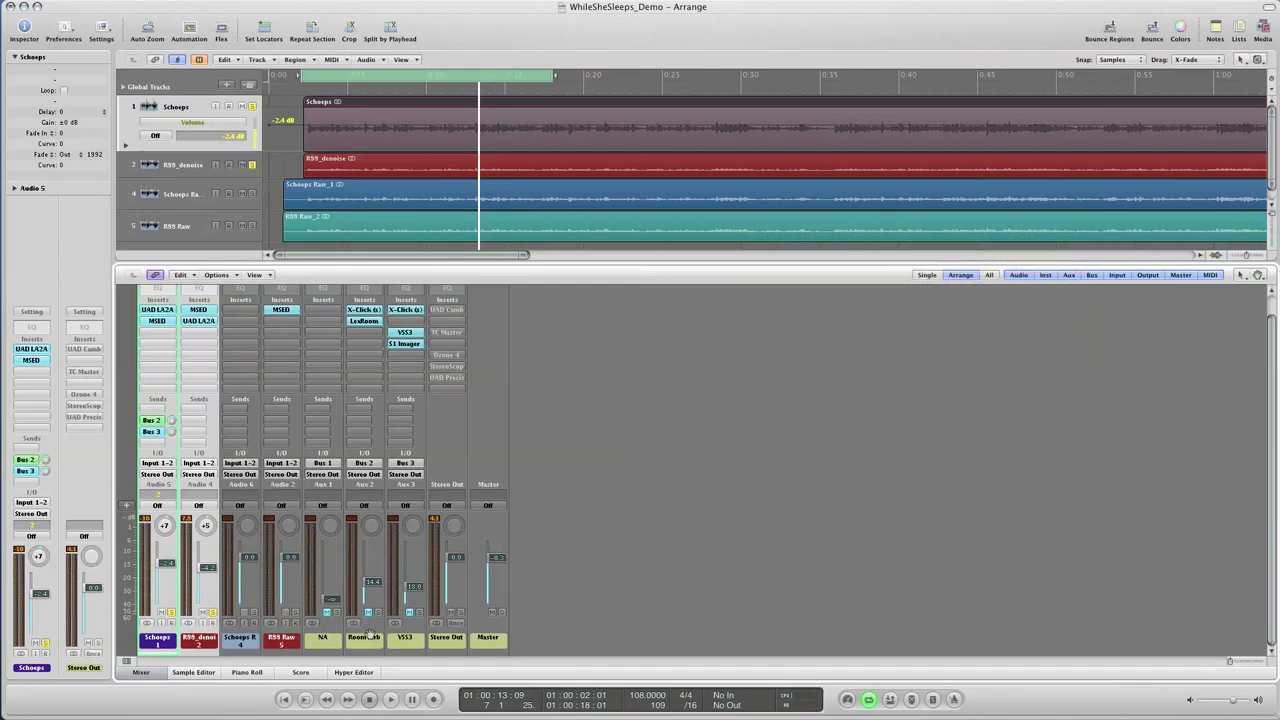
pyautogui.click(369, 637)
# Unmute the RoomVerb return and play the mics through the Lexicon room reverb
pyautogui.click(368, 613)
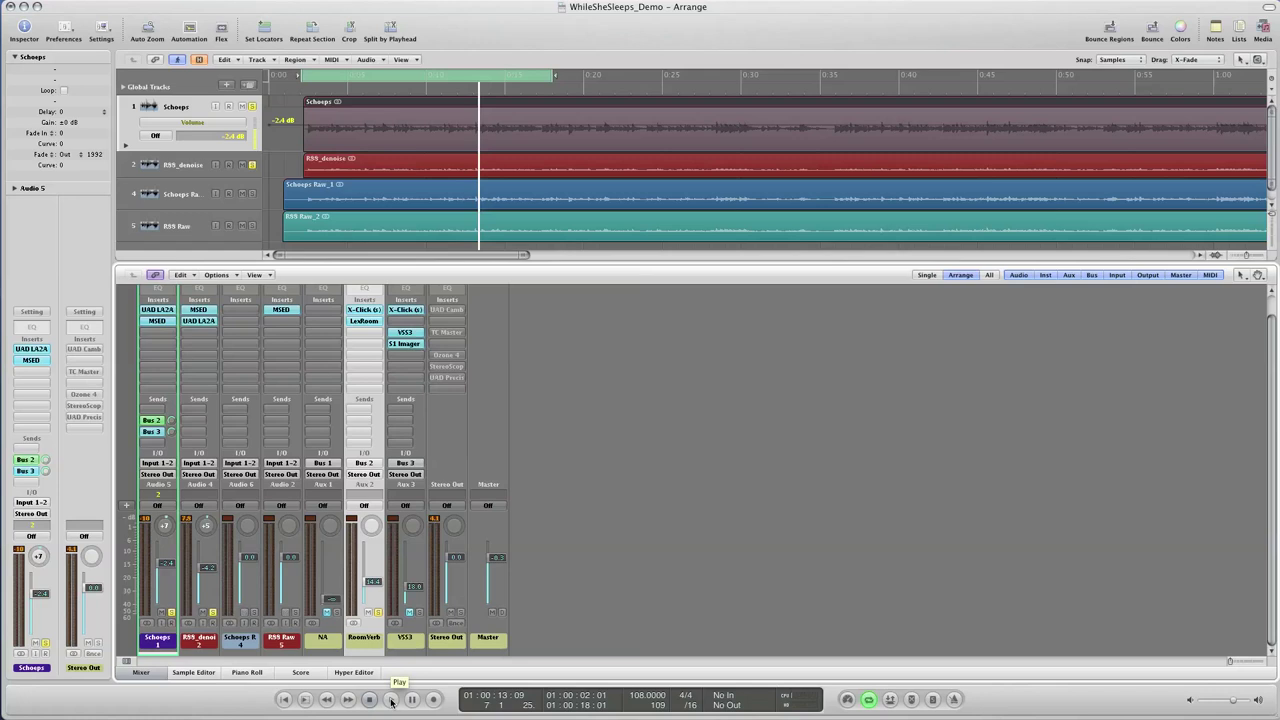
pyautogui.click(391, 700)
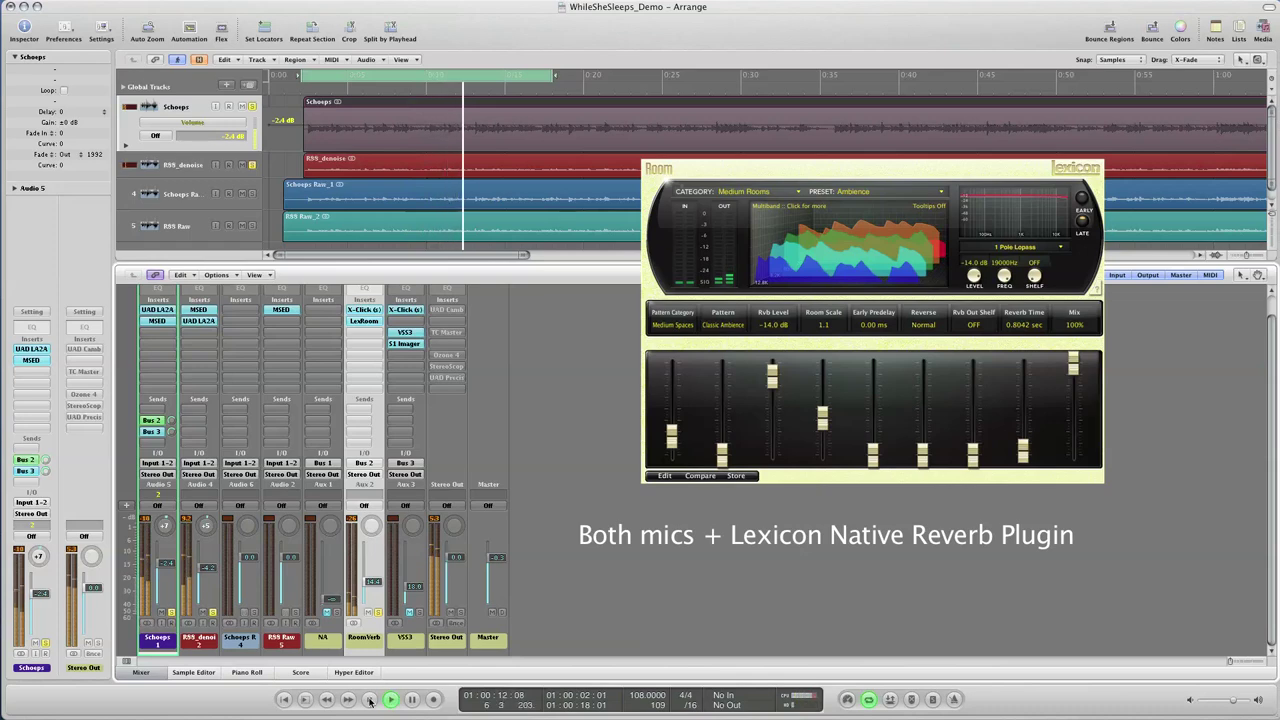
pyautogui.click(369, 700)
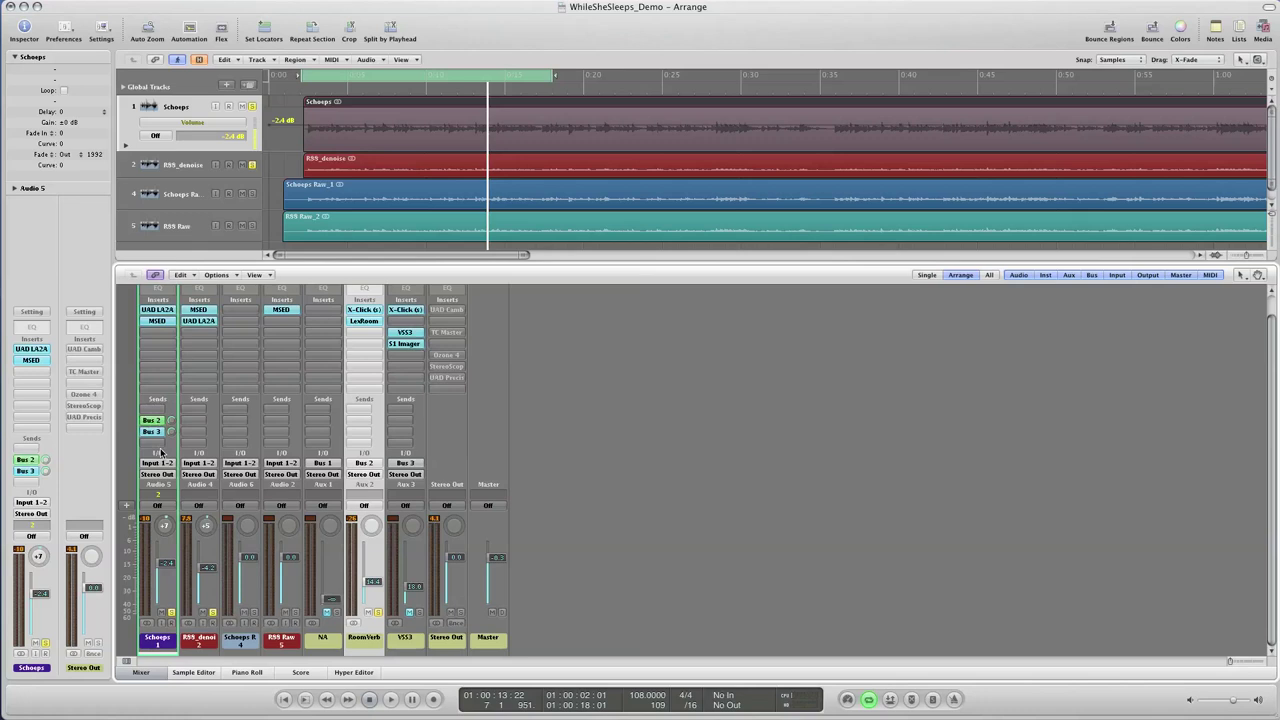
# Unmute the VSS3 Large Warm Hall return and play the mix with both reverbs
pyautogui.click(411, 640)
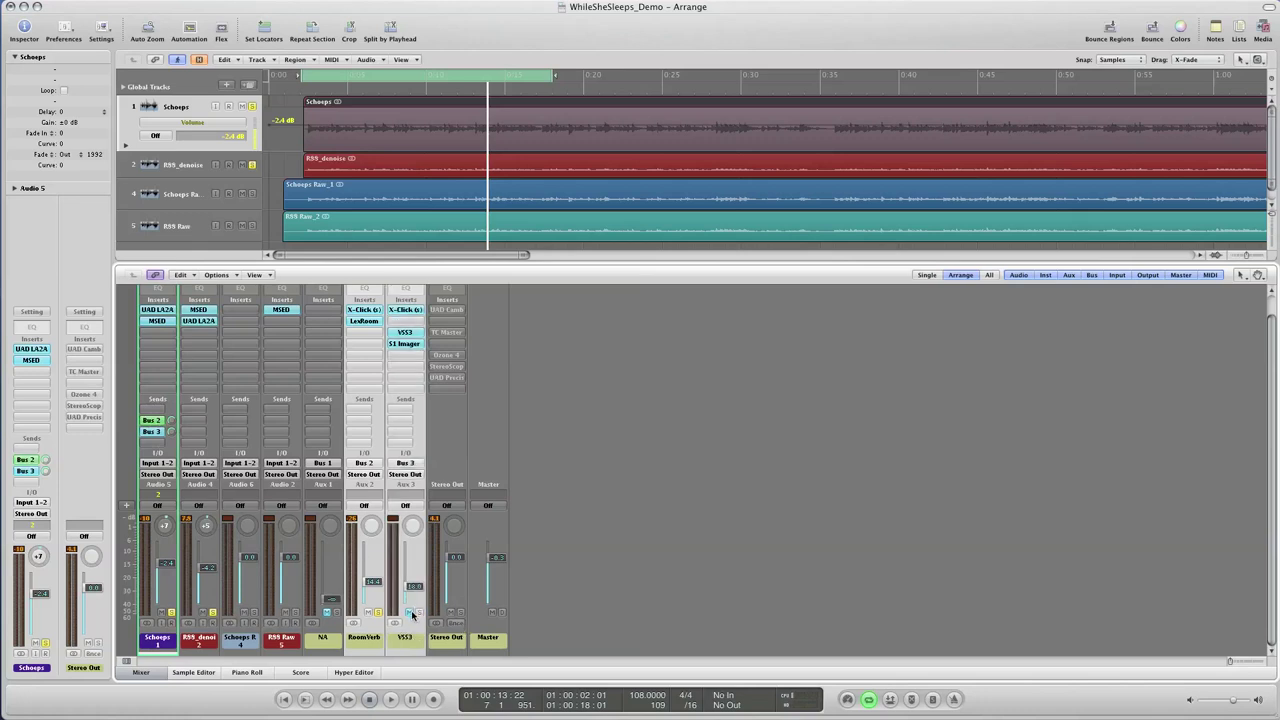
pyautogui.click(411, 612)
pyautogui.click(419, 612)
pyautogui.click(392, 700)
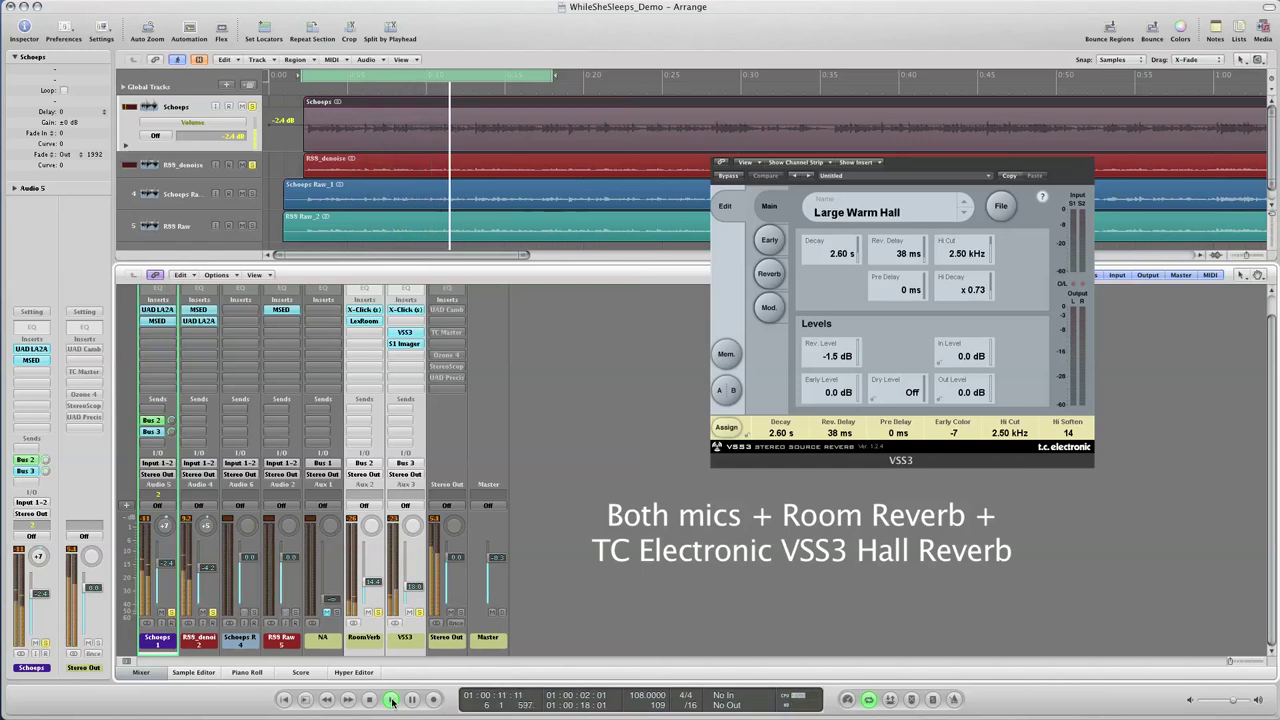
pyautogui.click(369, 699)
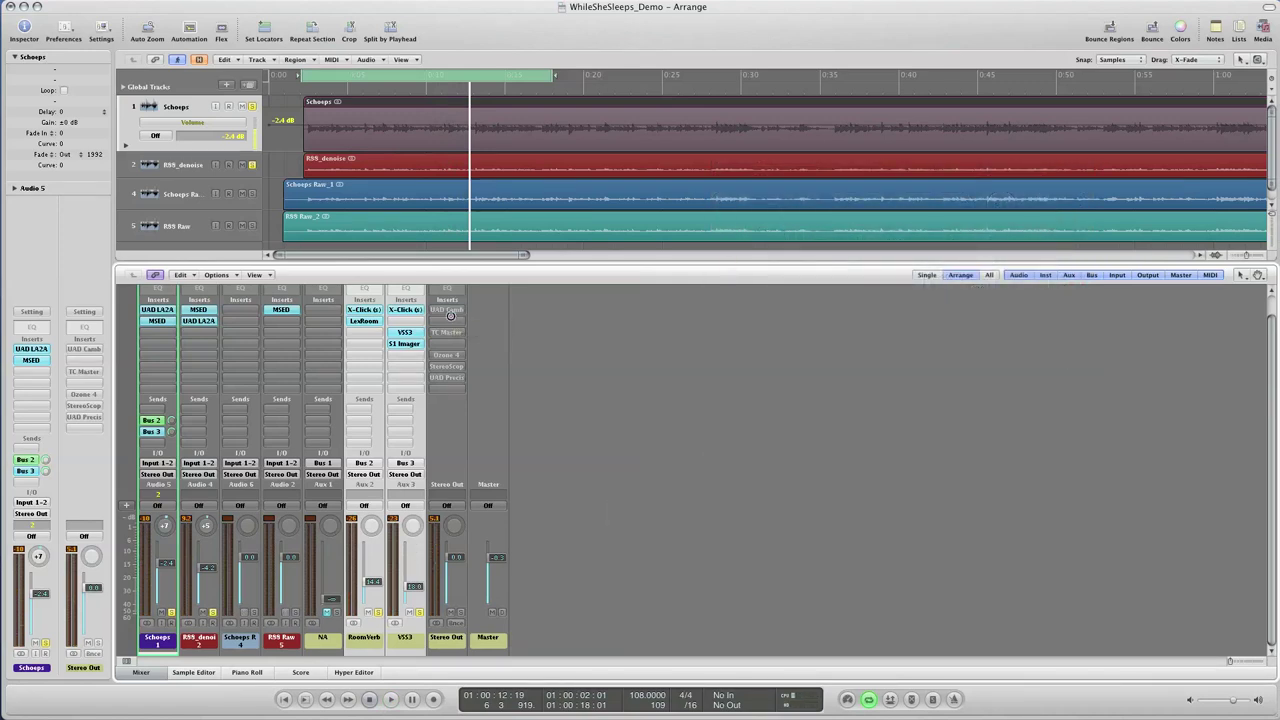
pyautogui.keyDown('alt'); pyautogui.click(450, 312); pyautogui.keyUp('alt')
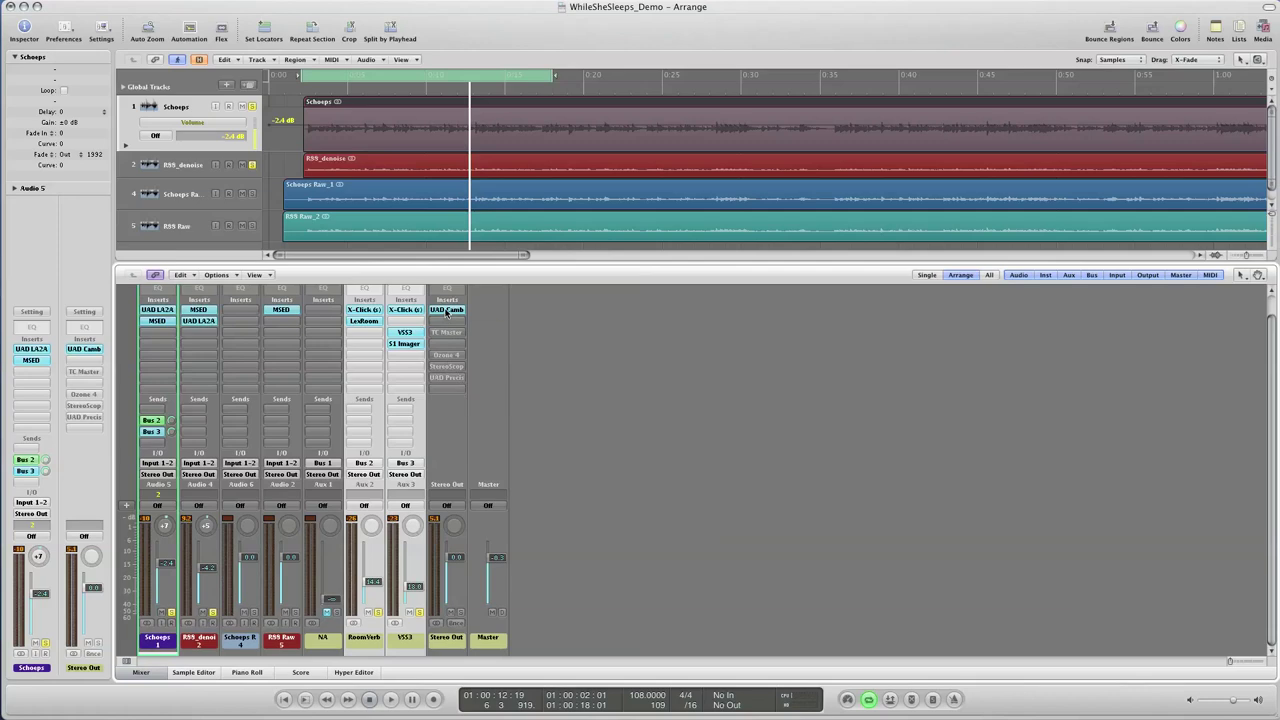
# Show the Cambridge EQ settings, then enable and open the Precision Limiter on Stereo Out
pyautogui.click(84, 348)
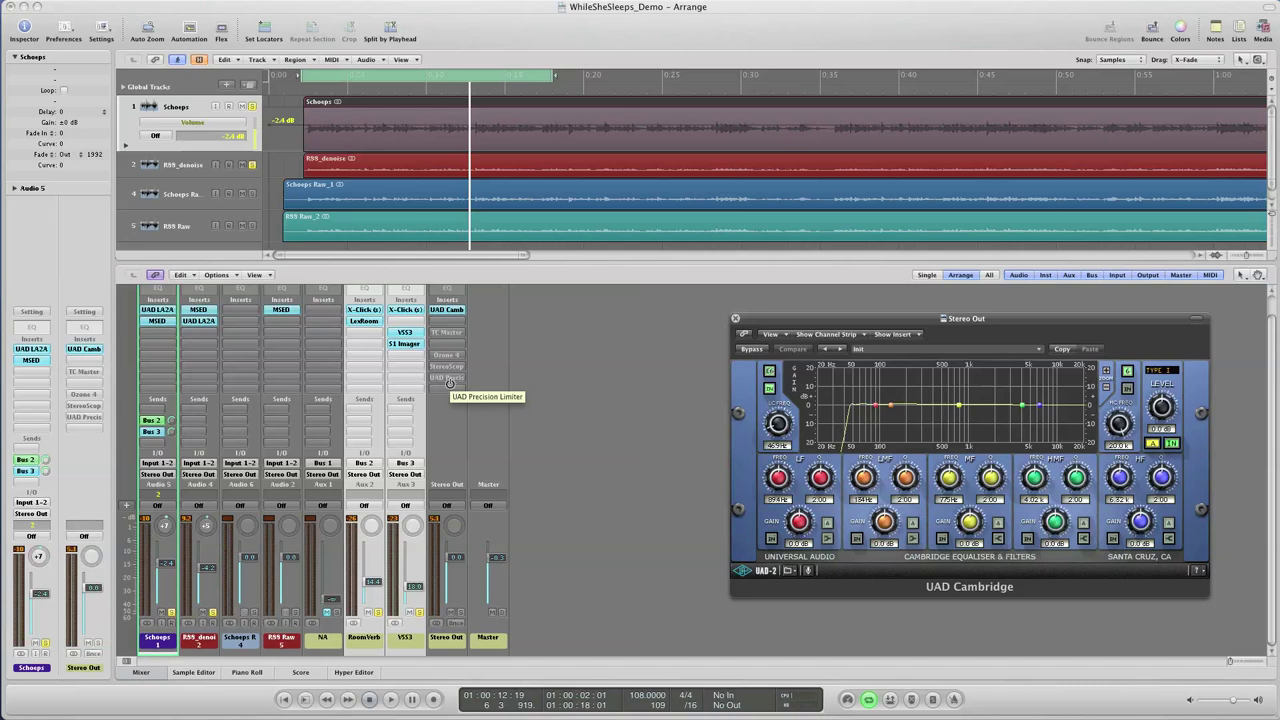
pyautogui.keyDown('alt'); pyautogui.click(450, 378); pyautogui.keyUp('alt')
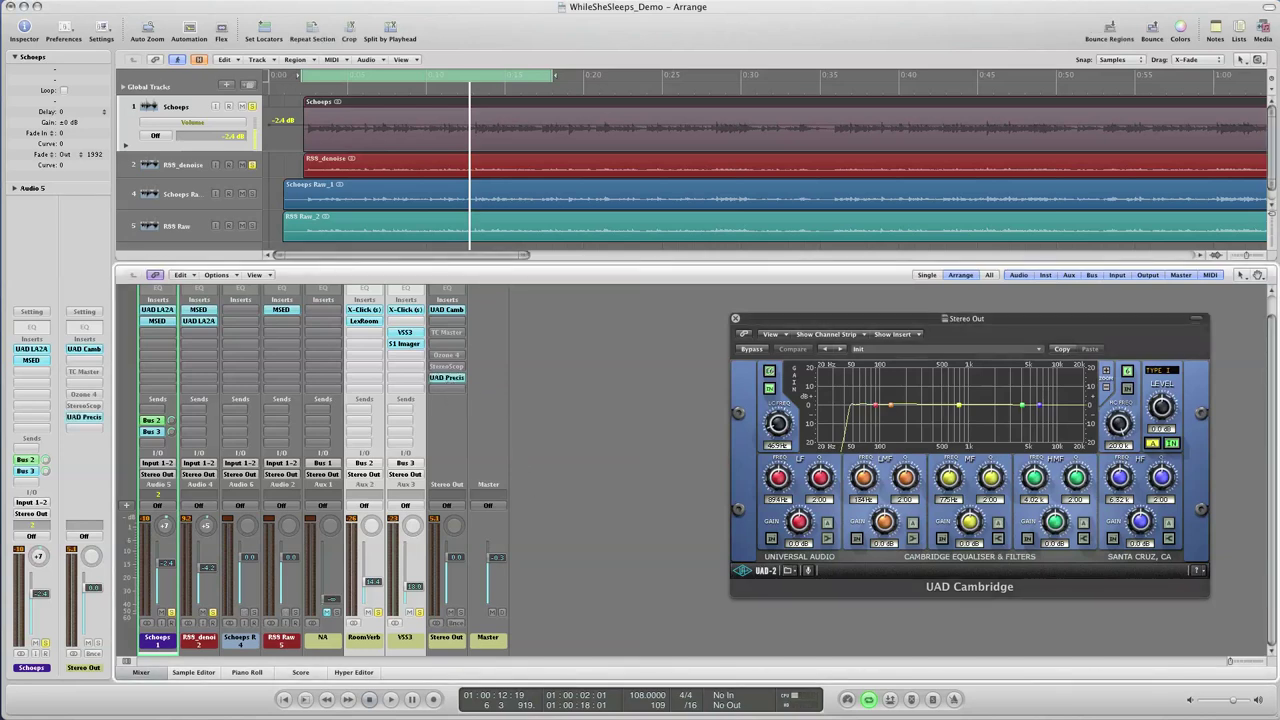
pyautogui.click(447, 378)
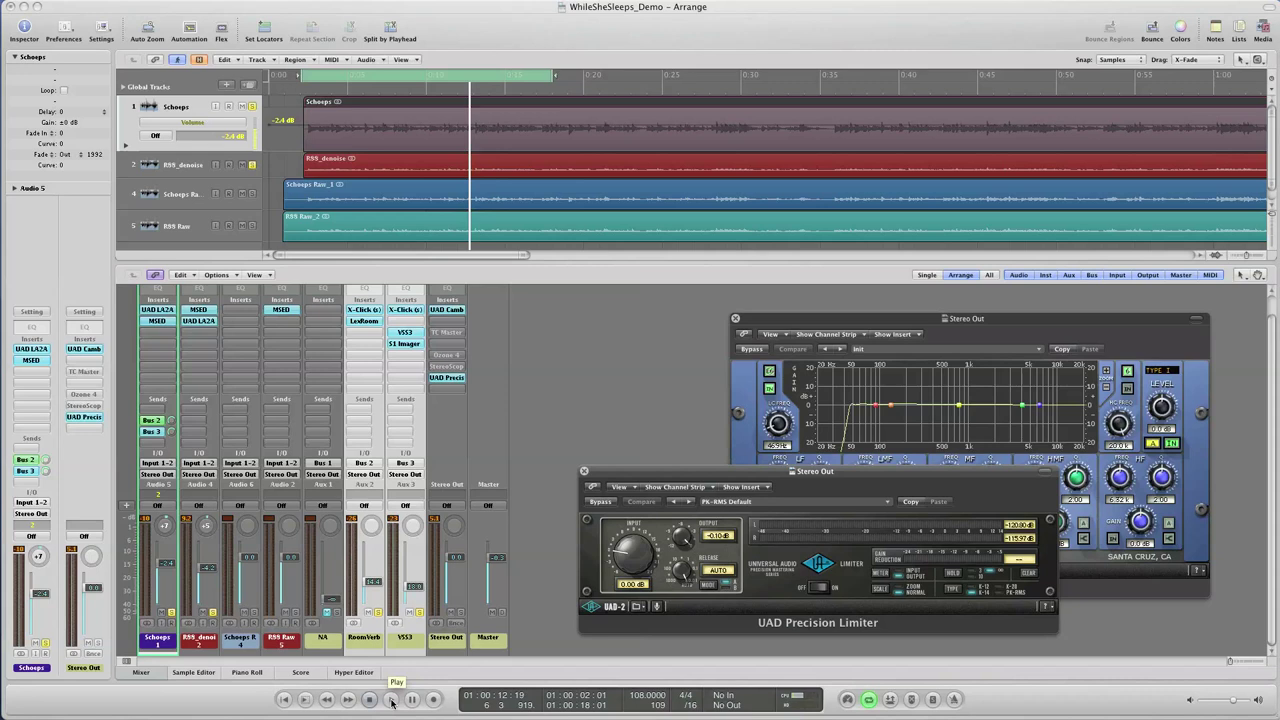
# Play the final mix through the master EQ and limiter, then stop
pyautogui.click(391, 700)
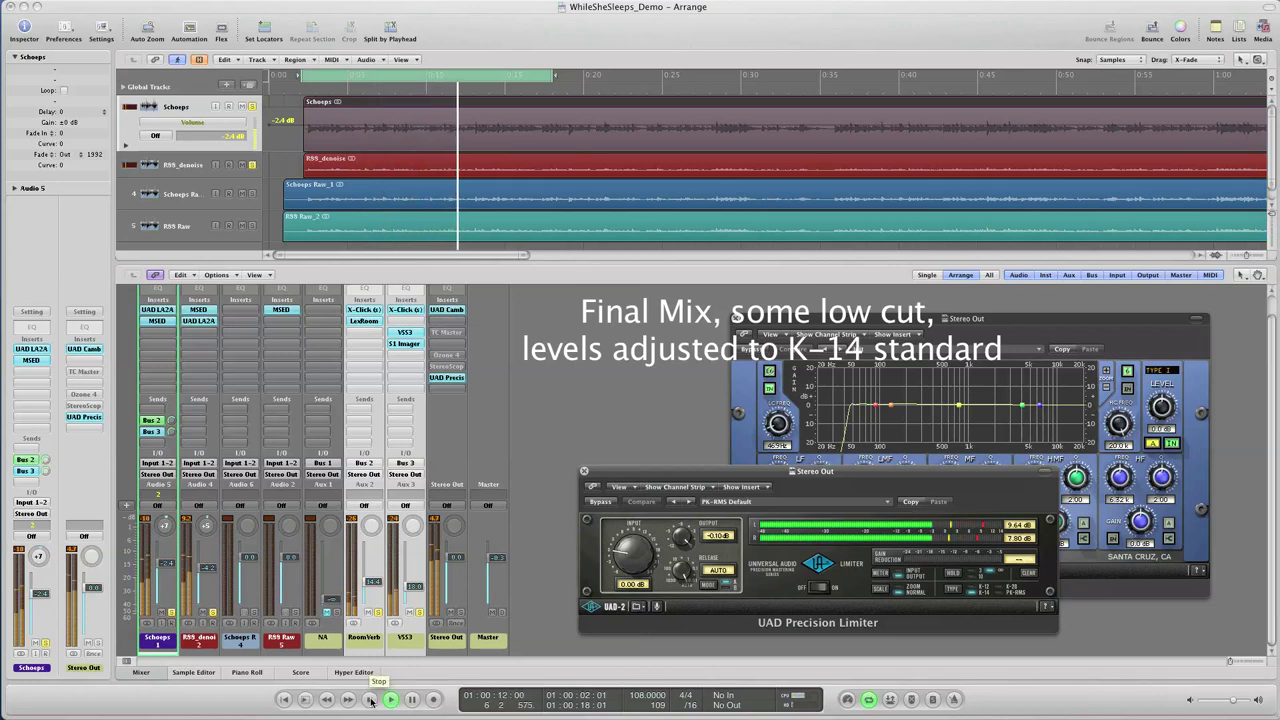
pyautogui.click(371, 700)
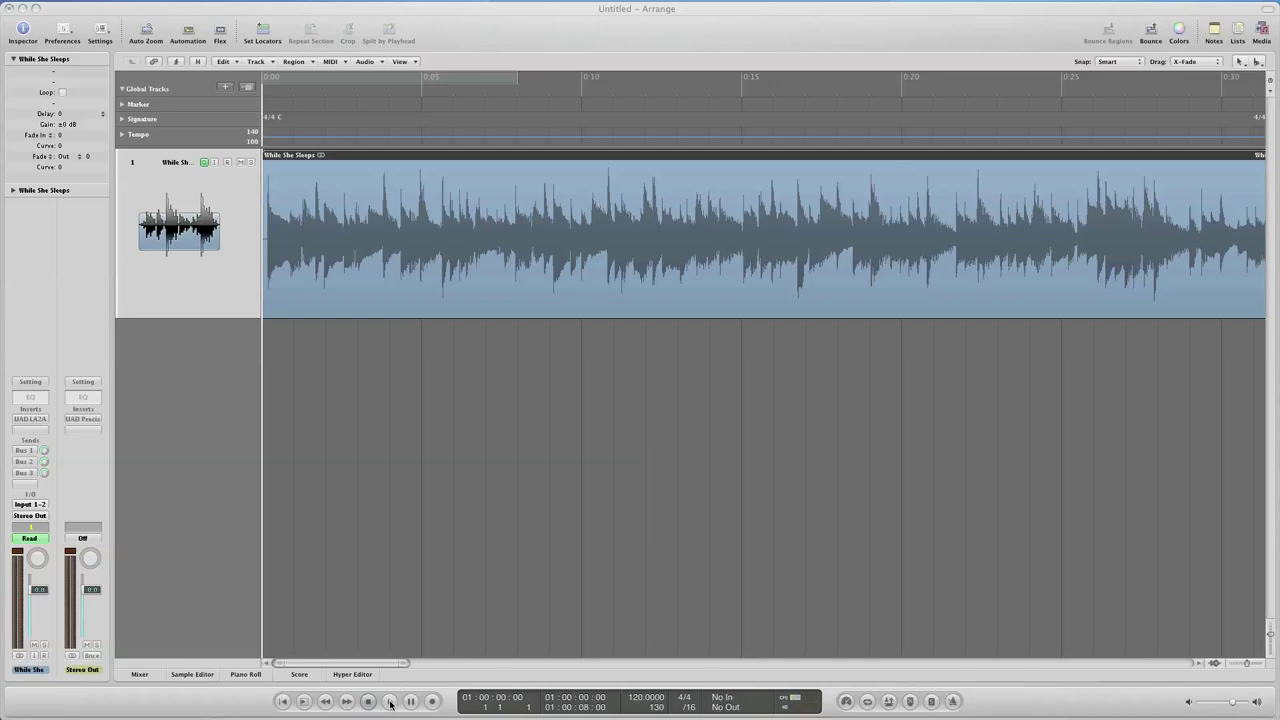
# Play the While She Sleeps first-pass master, then stop
pyautogui.click(390, 702)
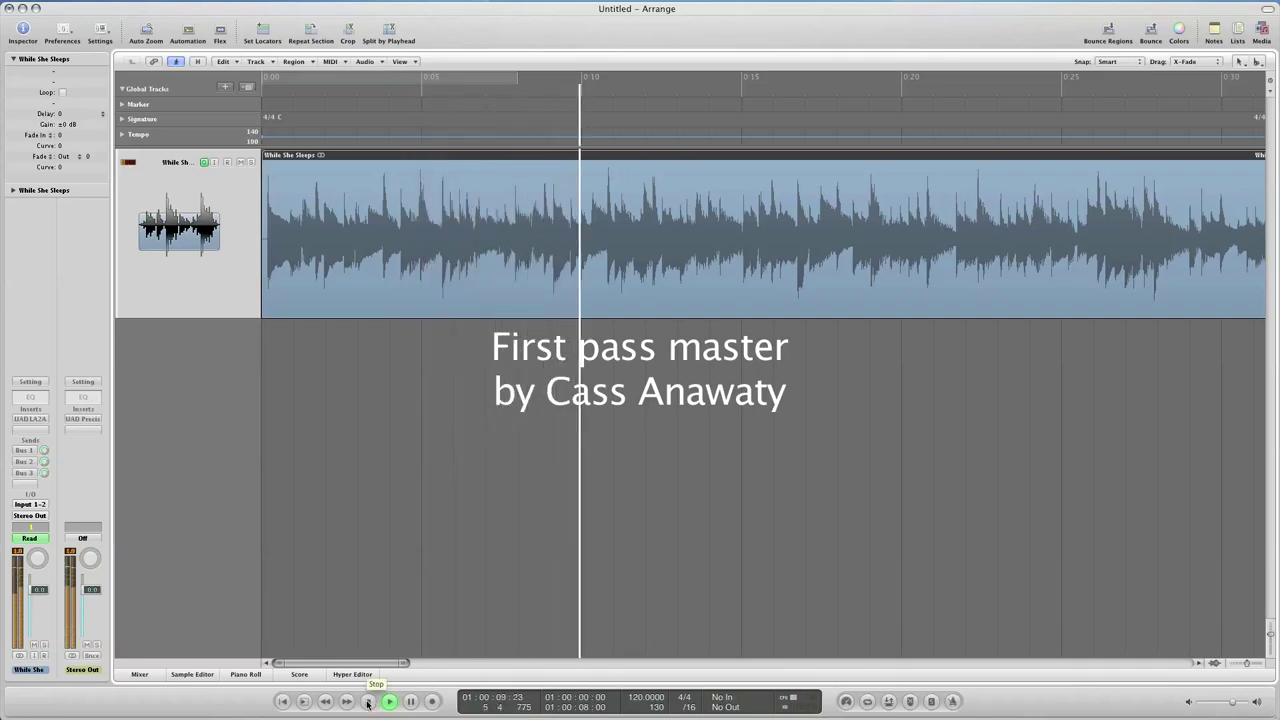
pyautogui.click(367, 701)
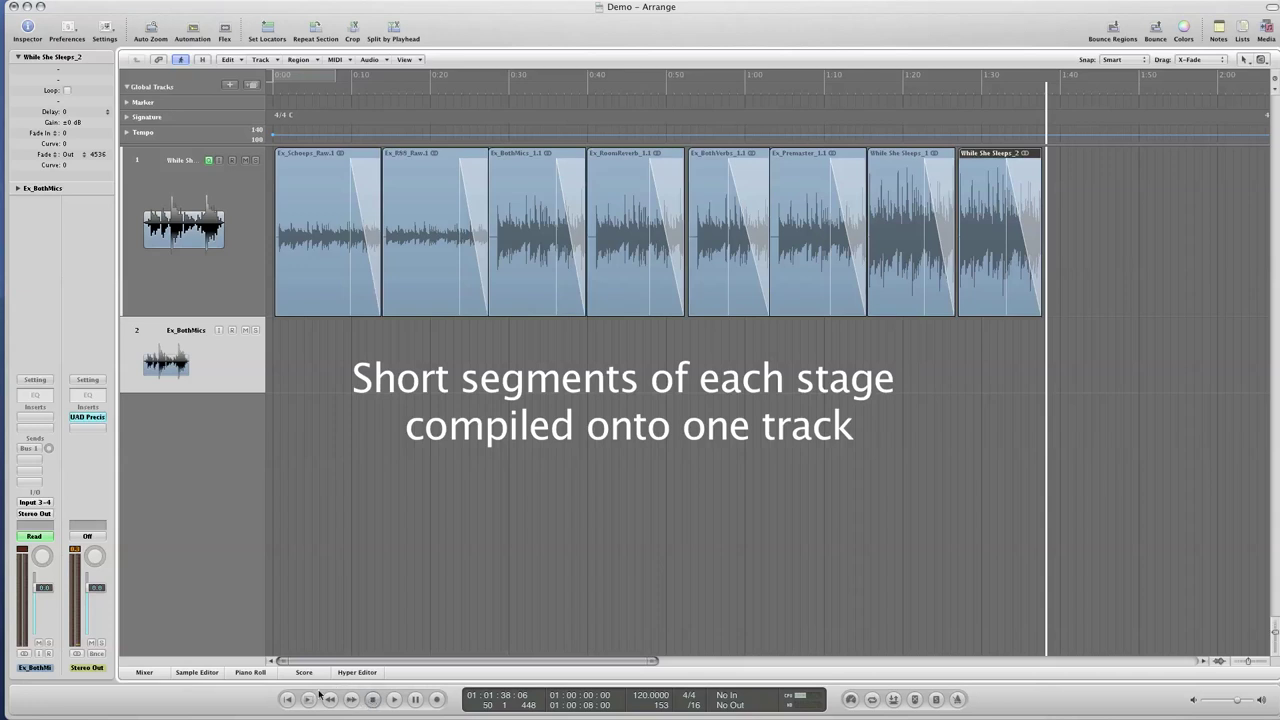
# Rewind to the project start and play the Demo's compiled stage excerpts
pyautogui.click(288, 700)
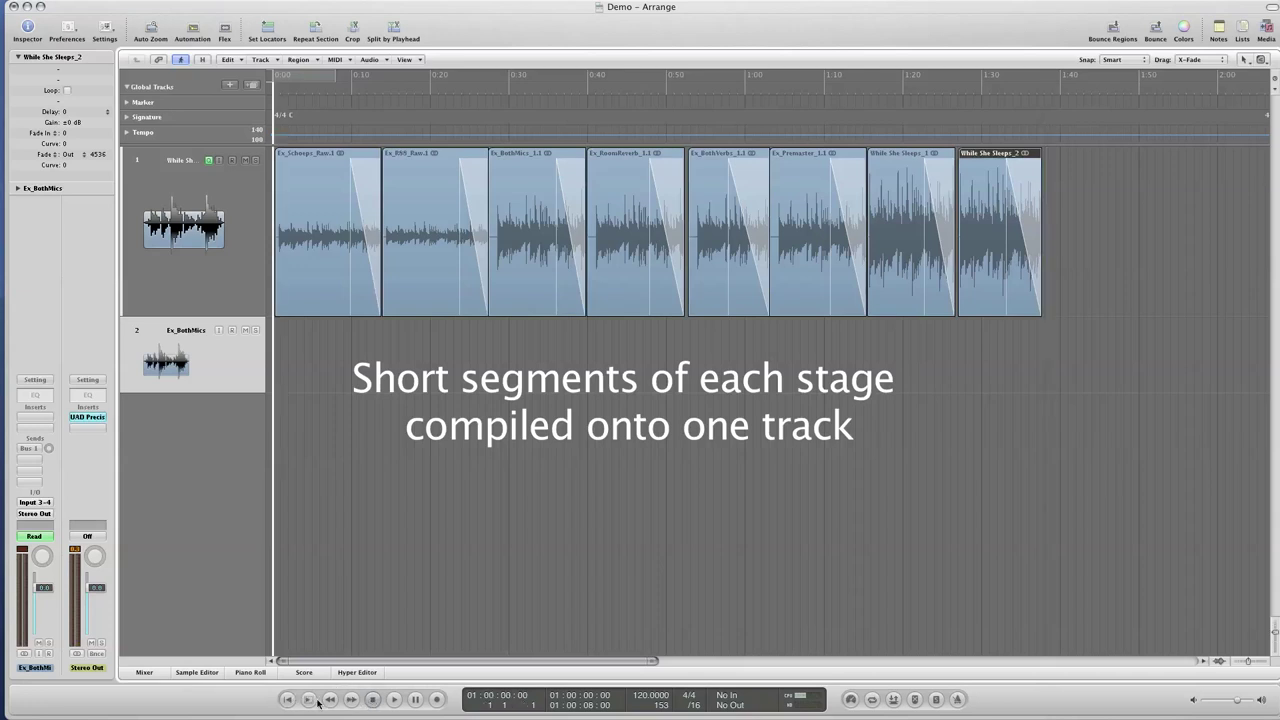
pyautogui.click(394, 701)
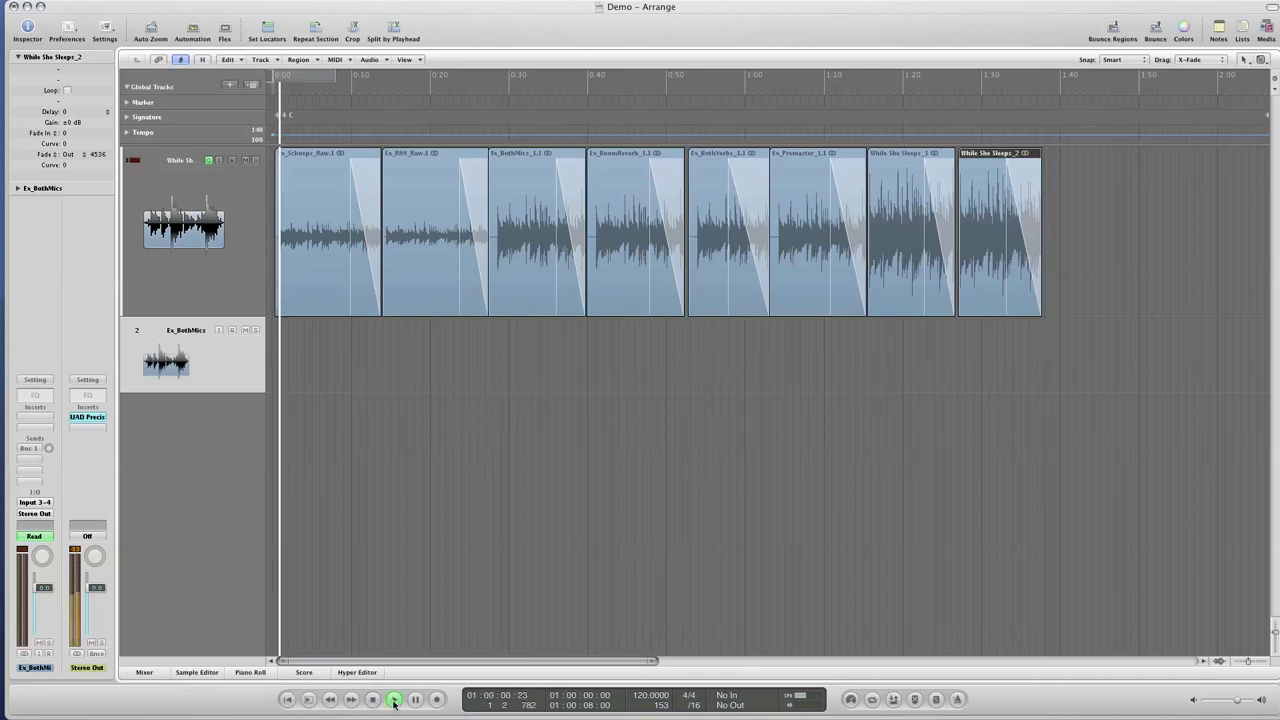